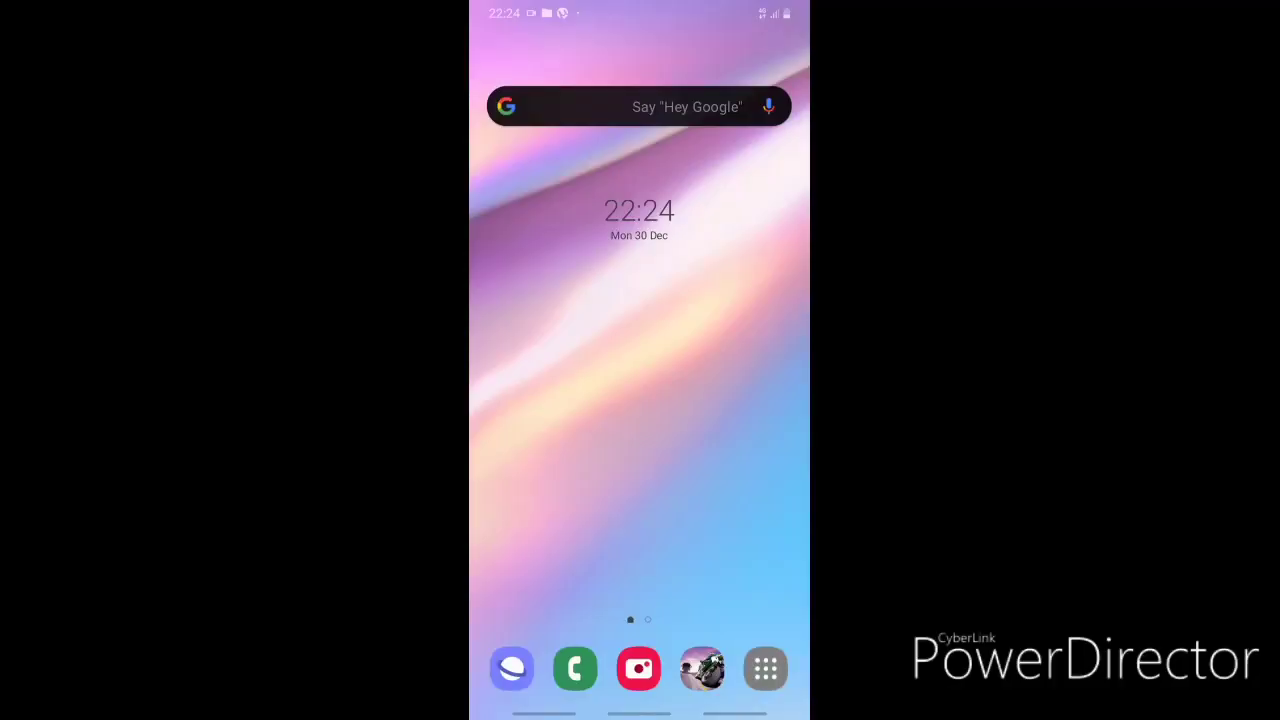
Open the Google apps folder on the app drawer's first page to reach Chrome.
{"action": "left_click_drag", "start_coordinate": [639, 500], "coordinate": [639, 250]}
{"action": "left_click_drag", "start_coordinate": [560, 400], "coordinate": [700, 400]}
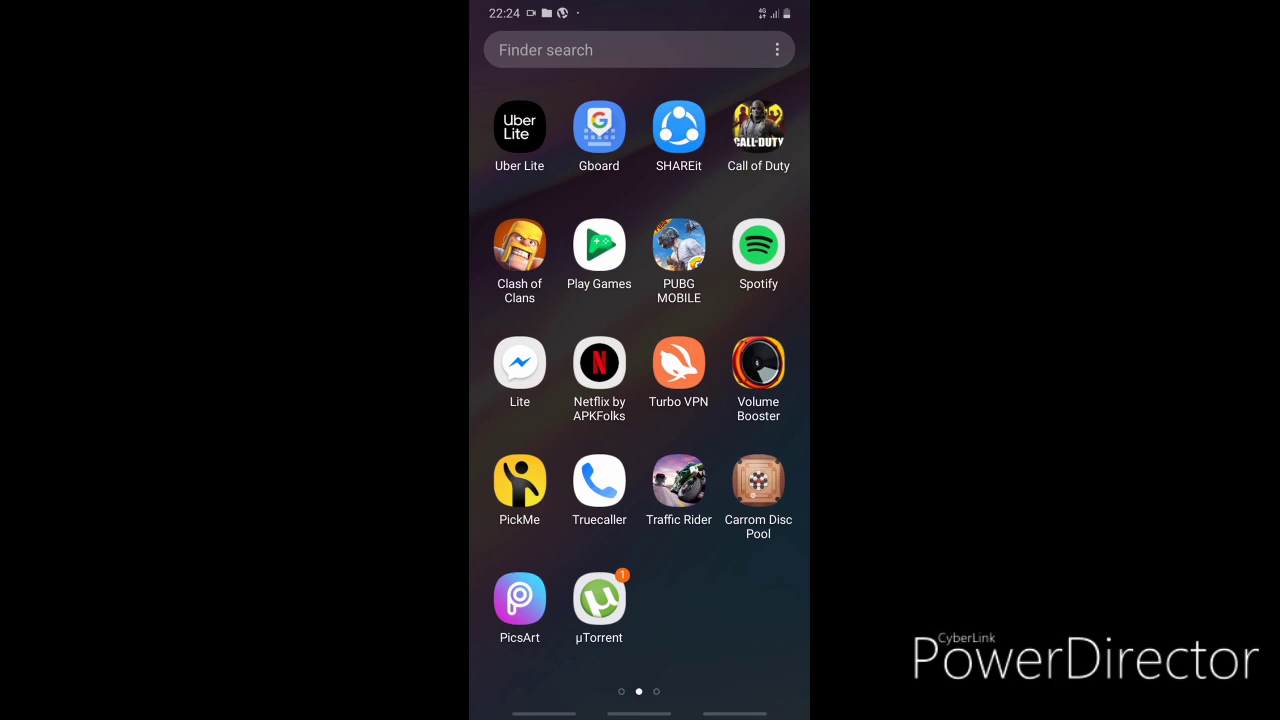
{"action": "left_click_drag", "start_coordinate": [560, 400], "coordinate": [720, 400]}
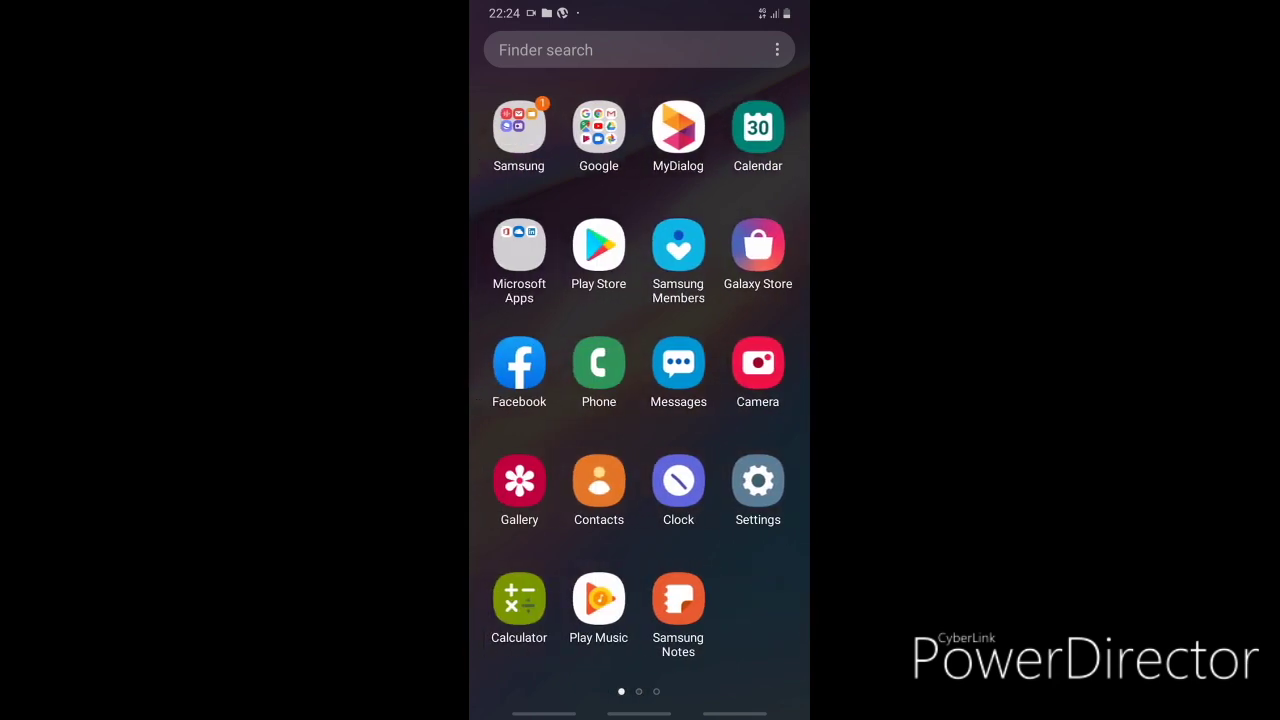
{"action": "left_click", "coordinate": [599, 128]}
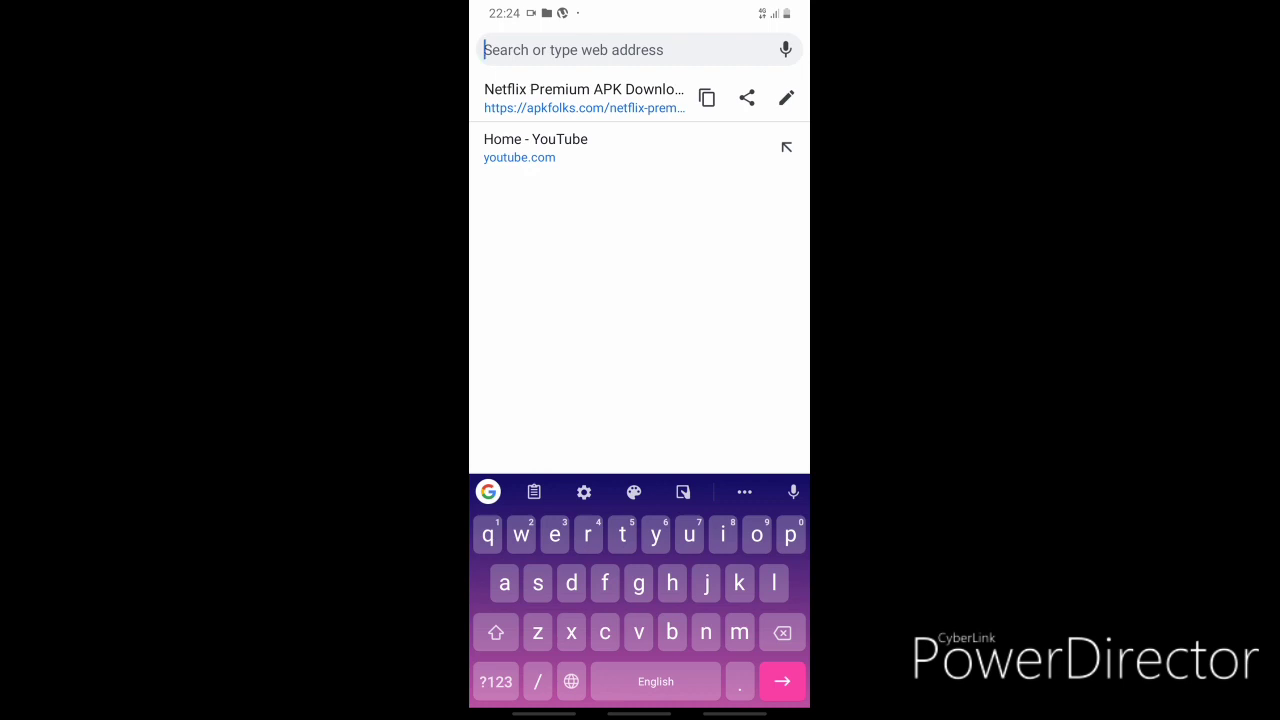
{"action": "type", "text": "downl"}
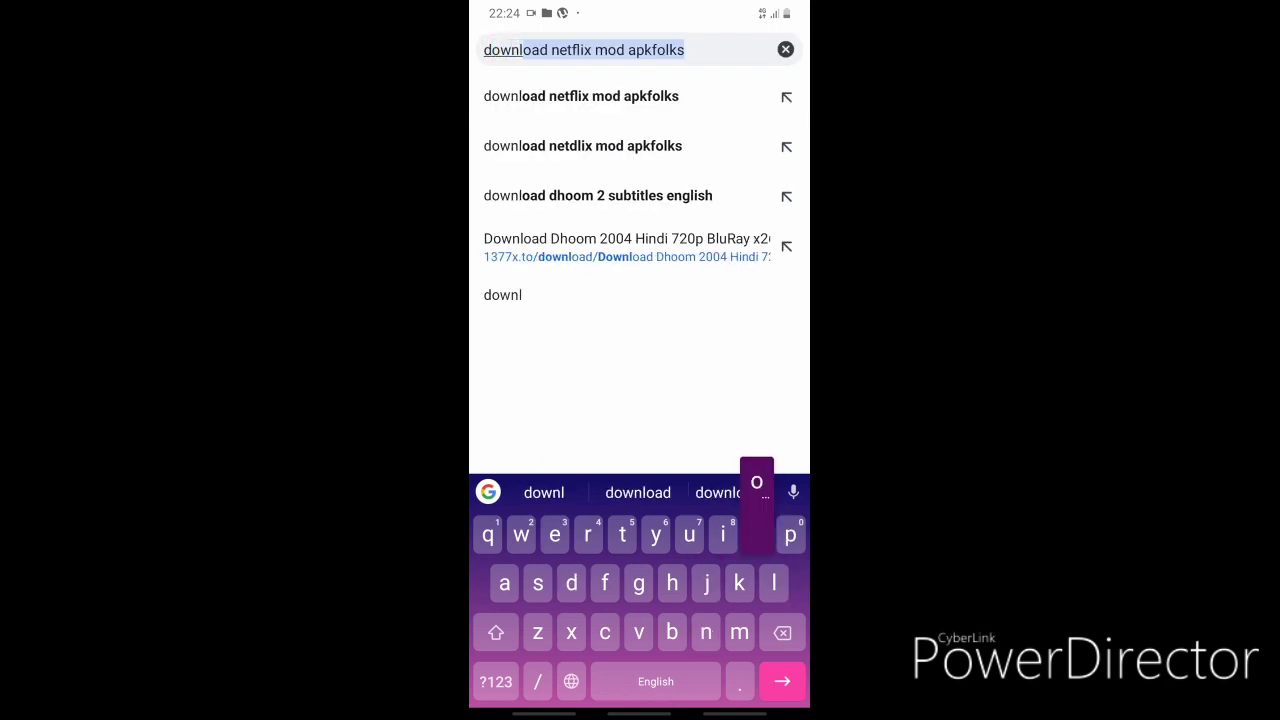
{"action": "type", "text": "oad ne"}
Search Google for 'download netflix premium mod apkfolks', removing the wrong autocompleted text.
{"action": "key", "text": "BackSpace"}
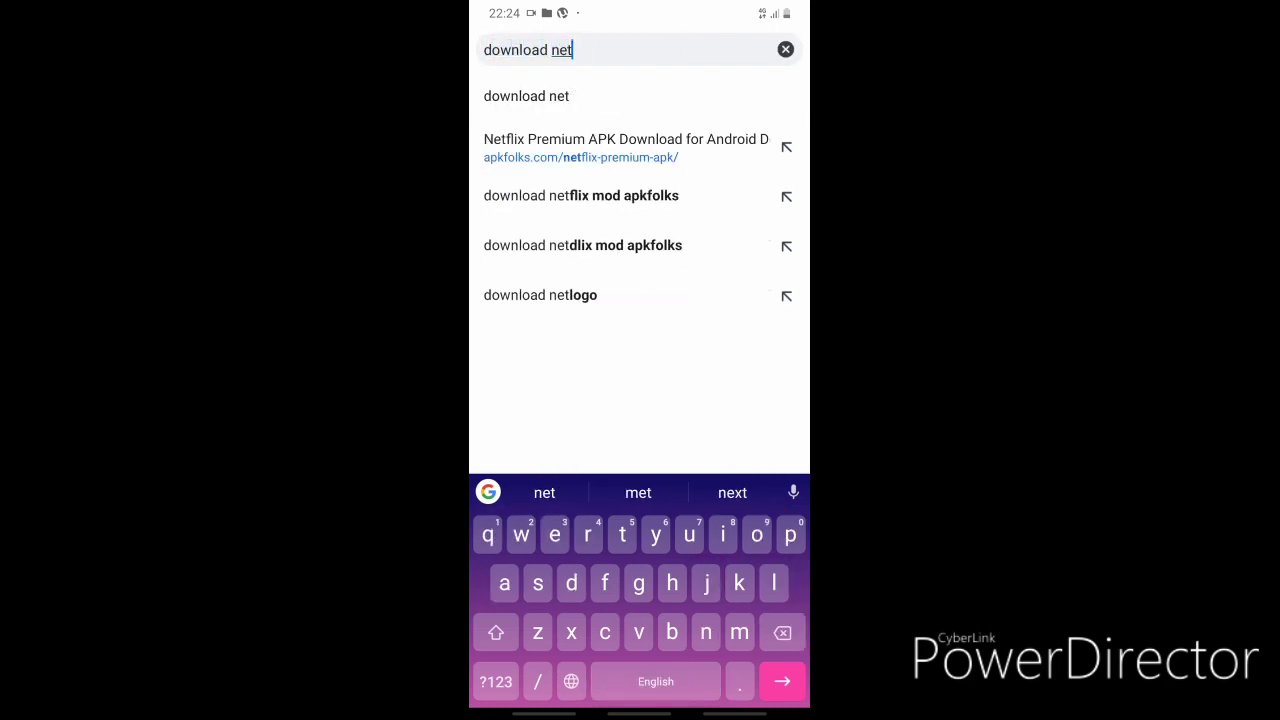
{"action": "key", "text": "BackSpace"}
{"action": "key", "text": "BackSpace"}
{"action": "key", "text": "BackSpace"}
{"action": "type", "text": "flix premium m"}
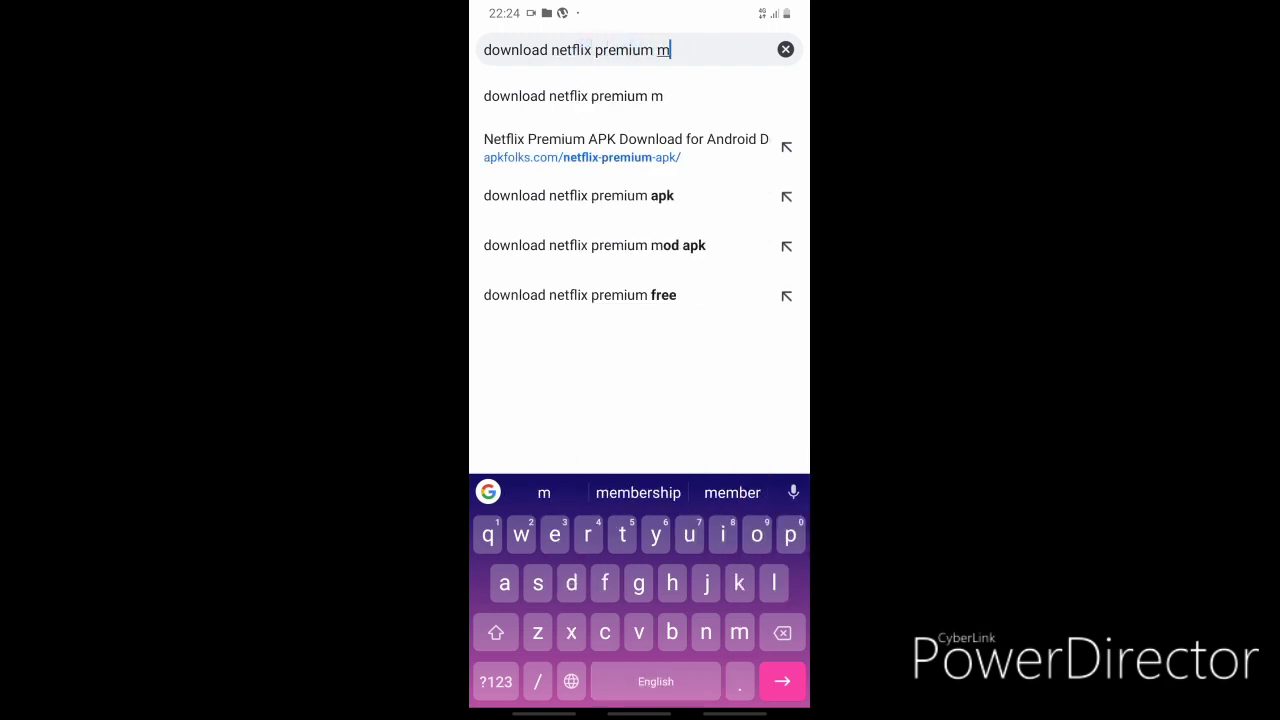
{"action": "type", "text": "od "}
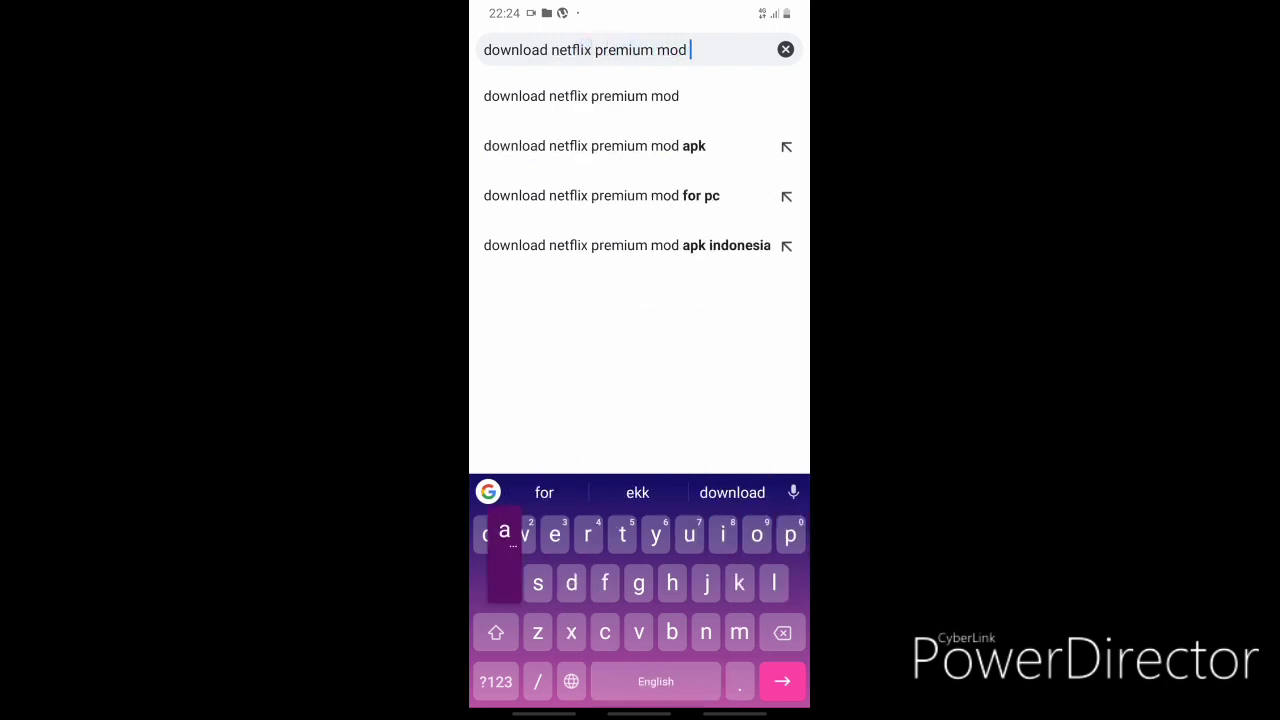
{"action": "type", "text": "apkfolks"}
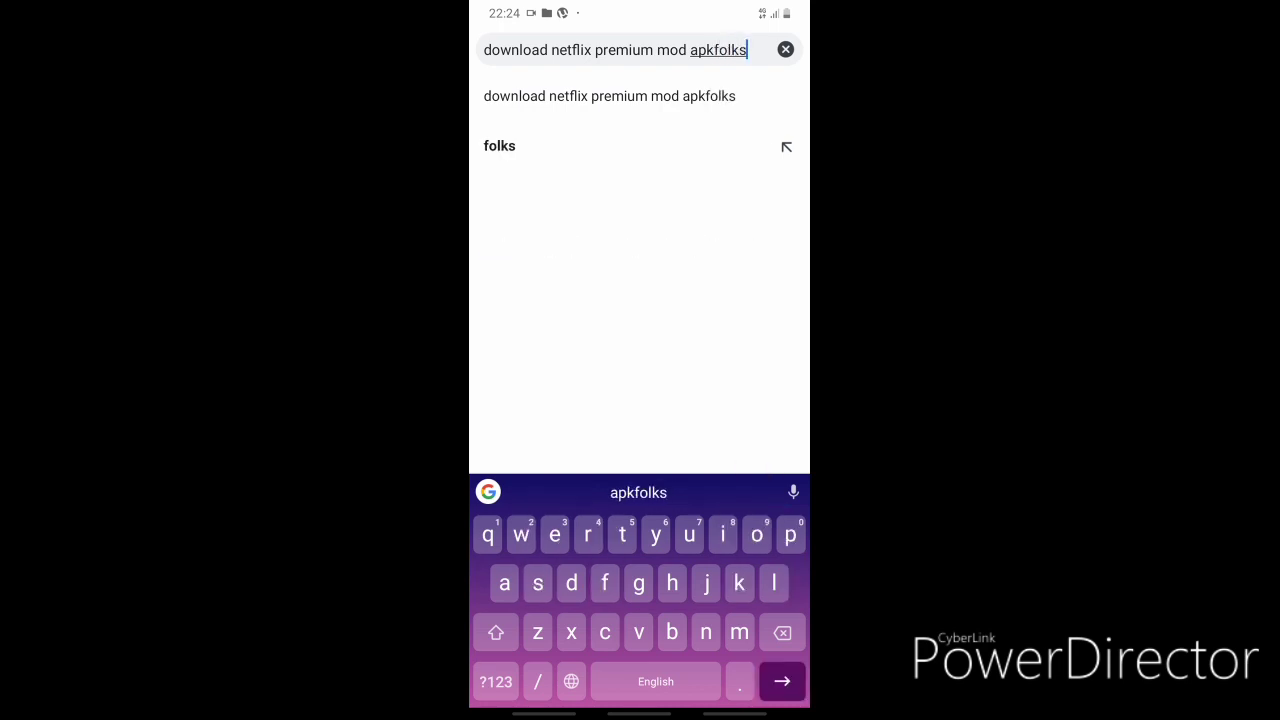
{"action": "key", "text": "Return"}
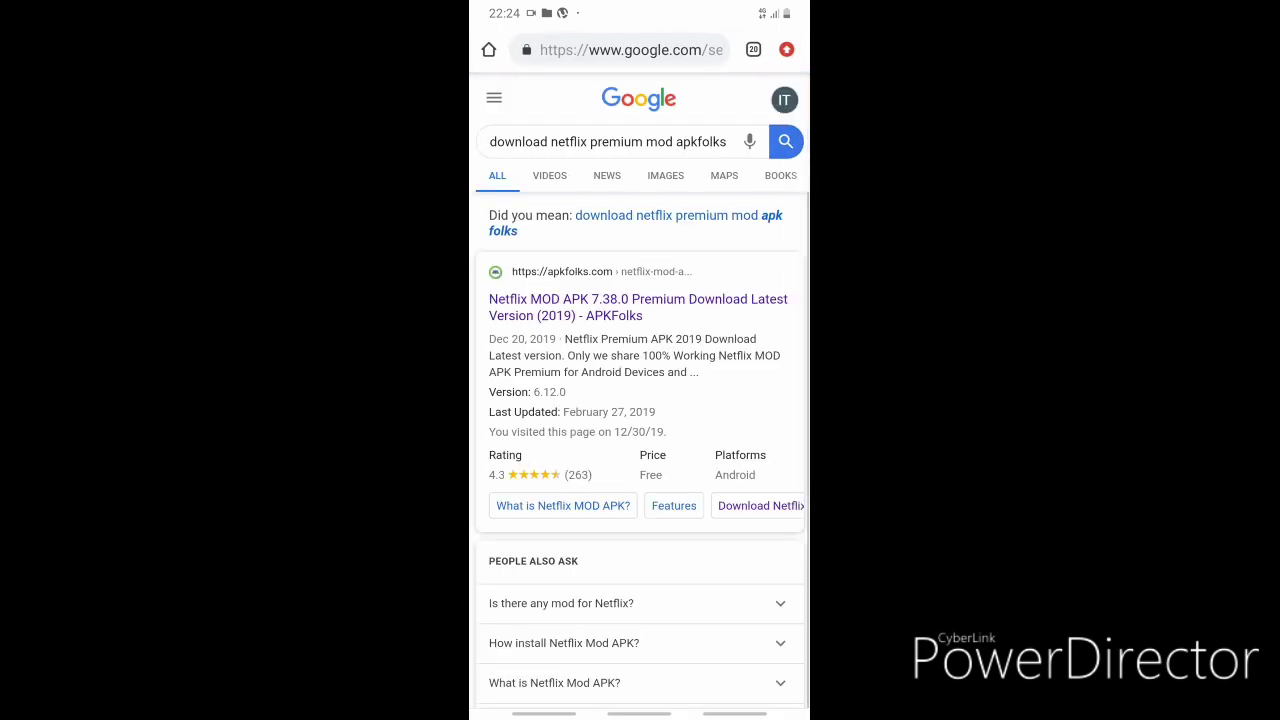
{"action": "scroll", "coordinate": [640, 400], "scroll_direction": "down", "scroll_amount": 5}
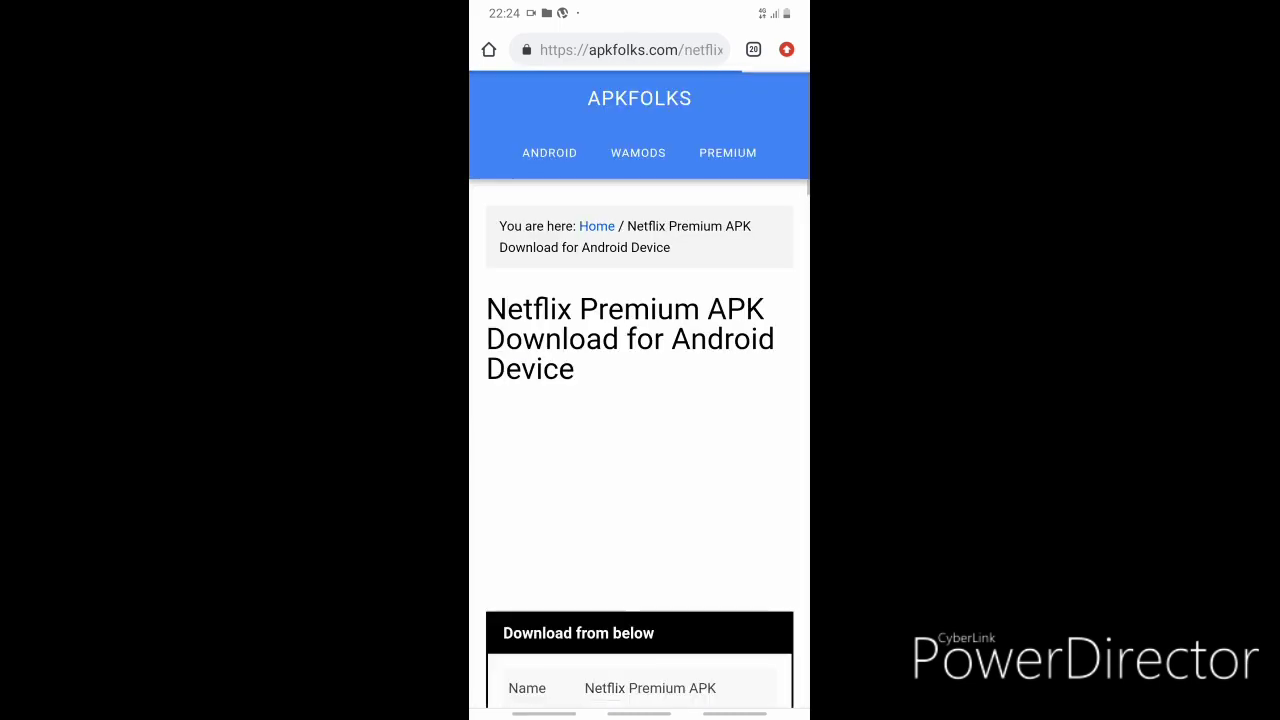
{"action": "scroll", "coordinate": [640, 400], "scroll_direction": "down", "scroll_amount": 10}
{"action": "scroll", "coordinate": [640, 400], "scroll_direction": "up", "scroll_amount": 2}
{"action": "scroll", "coordinate": [640, 400], "scroll_direction": "down", "scroll_amount": 2}
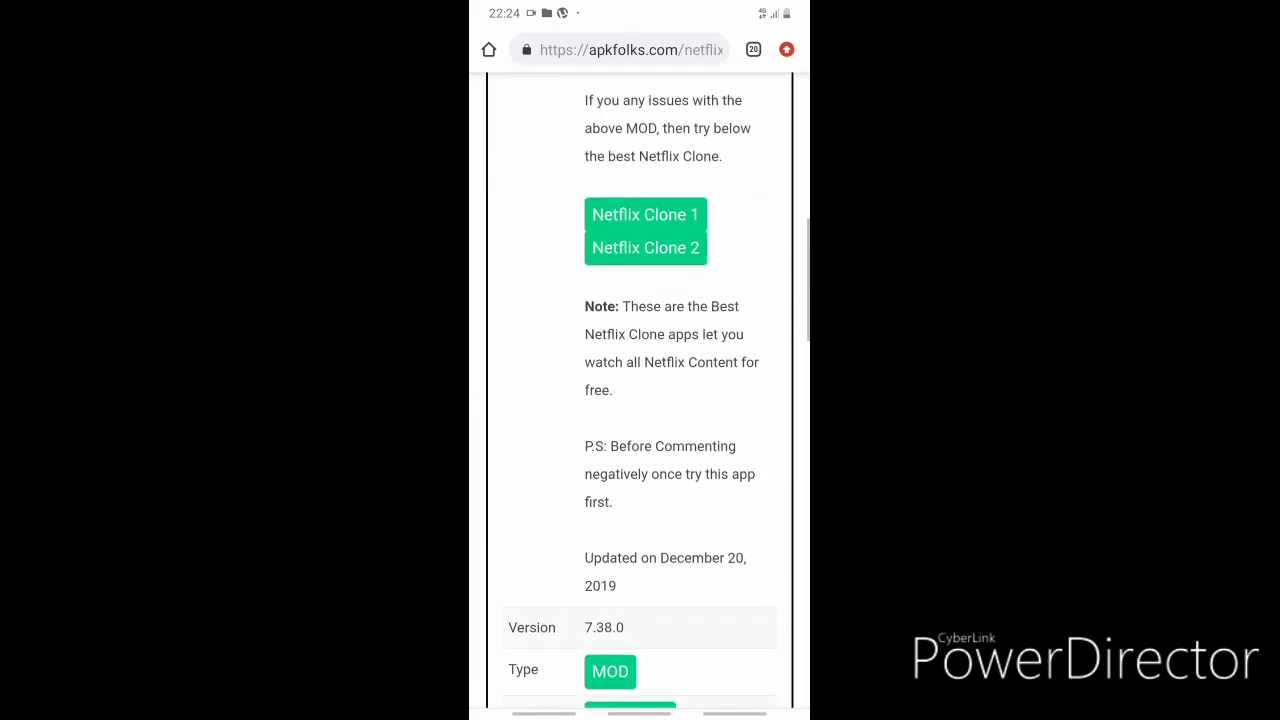
{"action": "scroll", "coordinate": [640, 400], "scroll_direction": "up", "scroll_amount": 3}
Open the APKFolks Netflix Premium download page showing version 7.38.0, MOD type.
{"action": "left_click", "coordinate": [637, 243]}
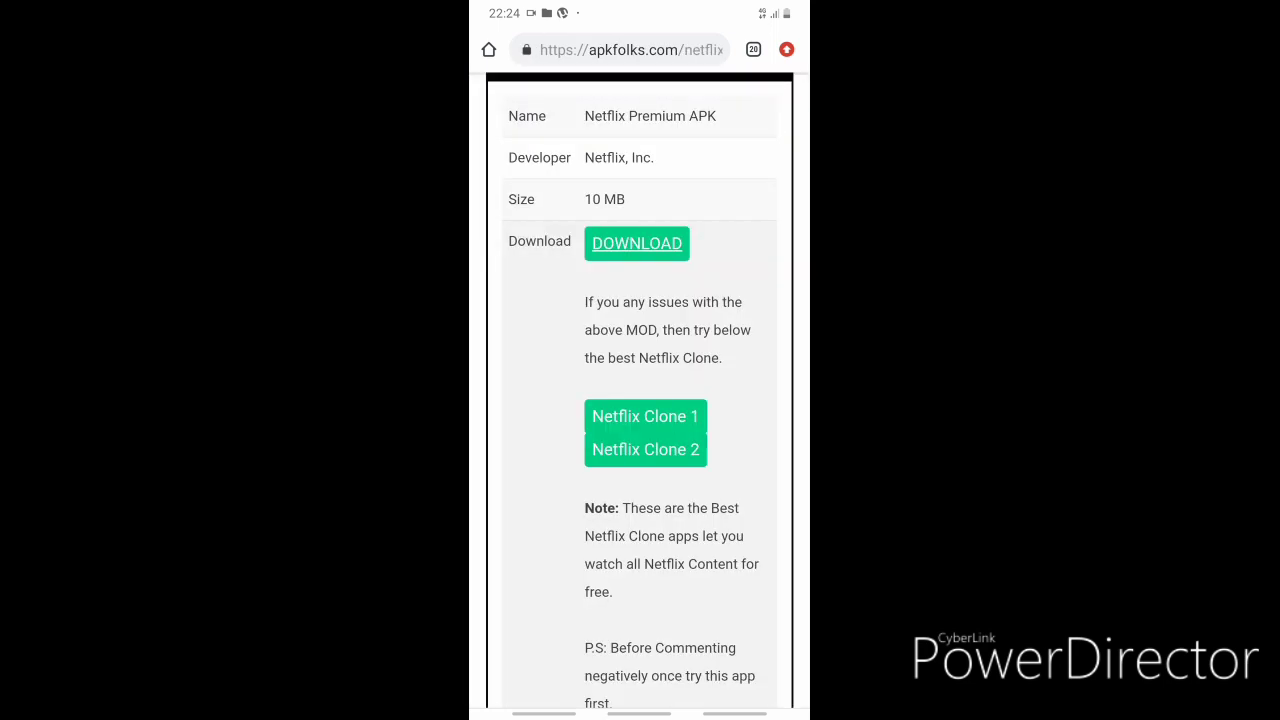
{"action": "scroll", "coordinate": [640, 400], "scroll_direction": "up", "scroll_amount": 3}
{"action": "scroll", "coordinate": [640, 400], "scroll_direction": "up", "scroll_amount": 2}
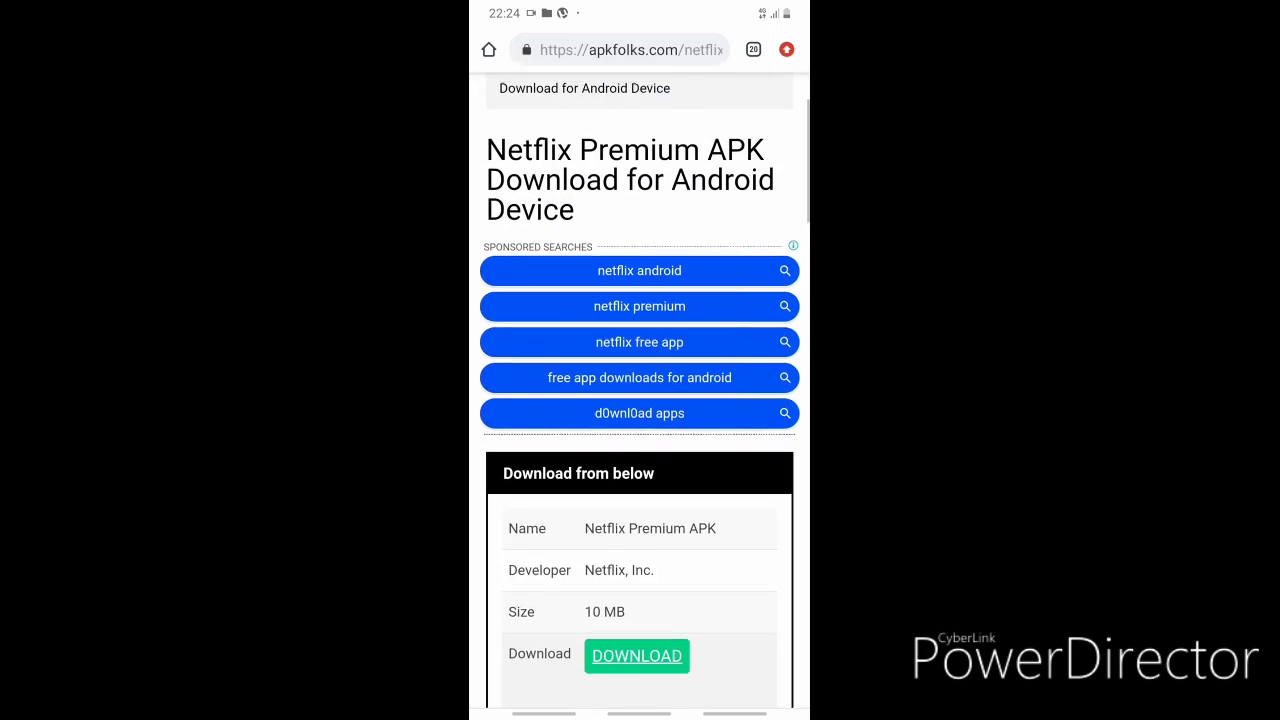
{"action": "scroll", "coordinate": [640, 400], "scroll_direction": "down", "scroll_amount": 1}
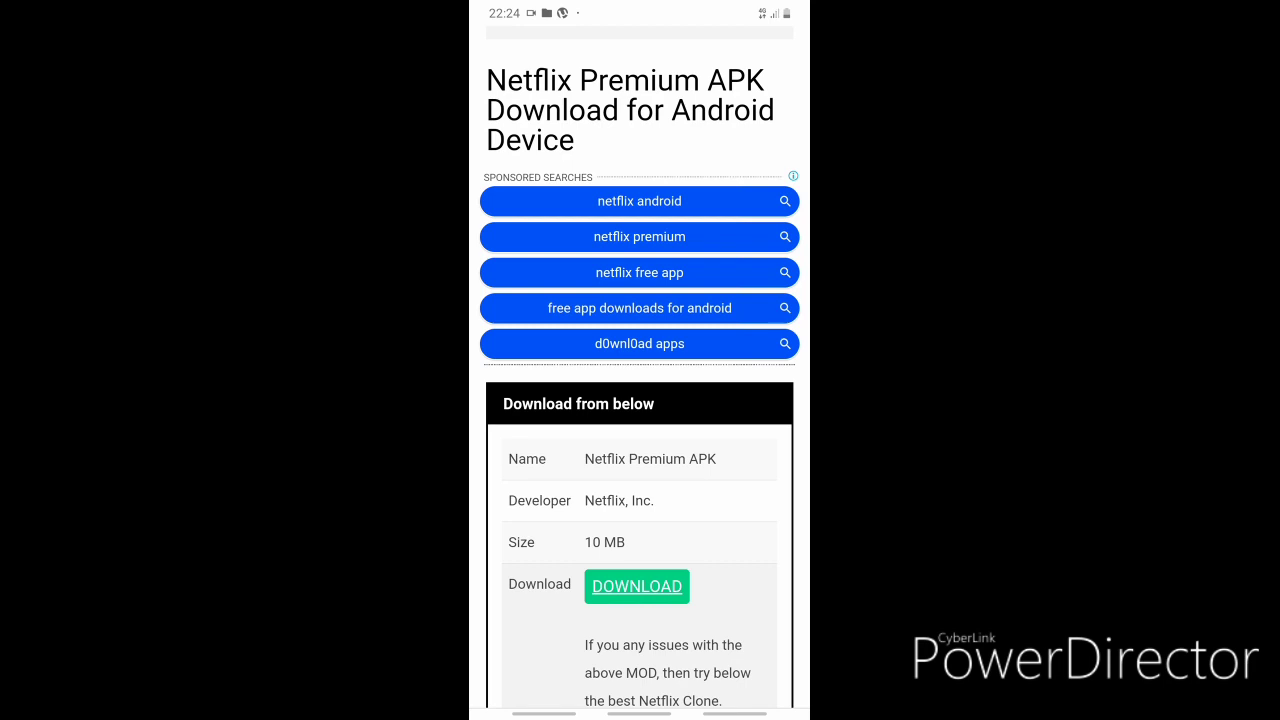
{"action": "scroll", "coordinate": [640, 400], "scroll_direction": "down", "scroll_amount": 1}
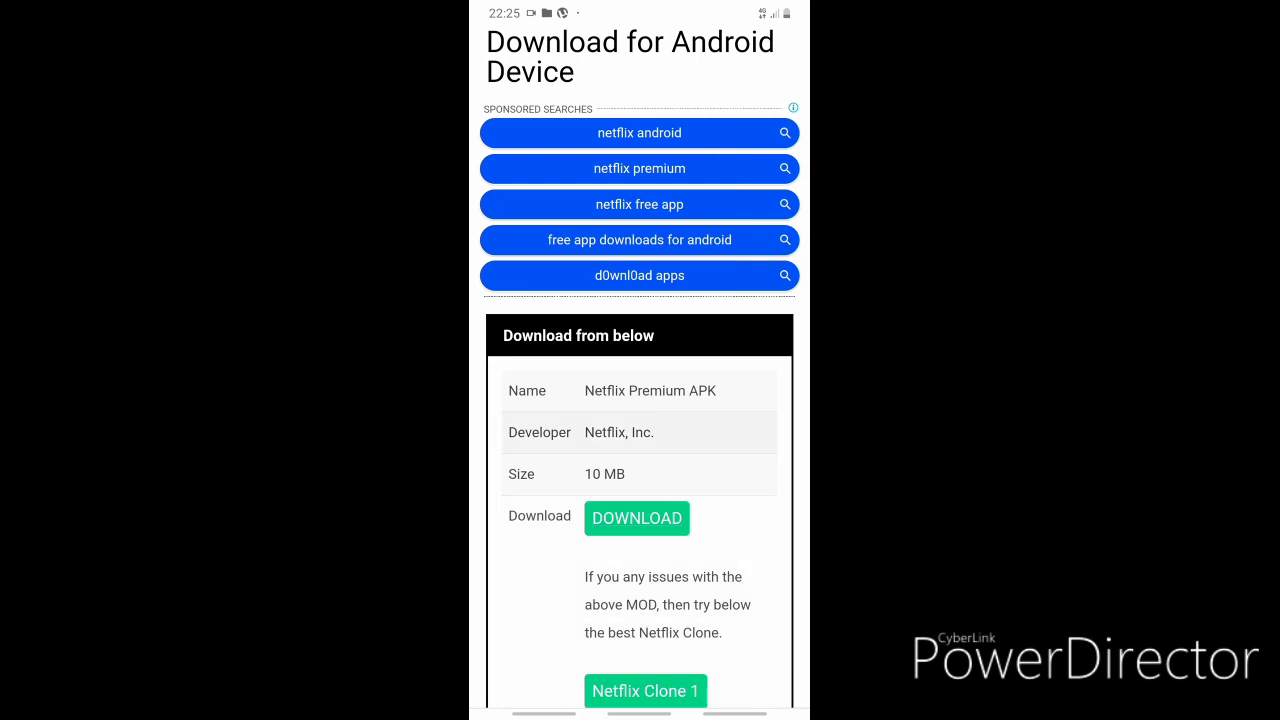
{"action": "scroll", "coordinate": [640, 400], "scroll_direction": "down", "scroll_amount": 1}
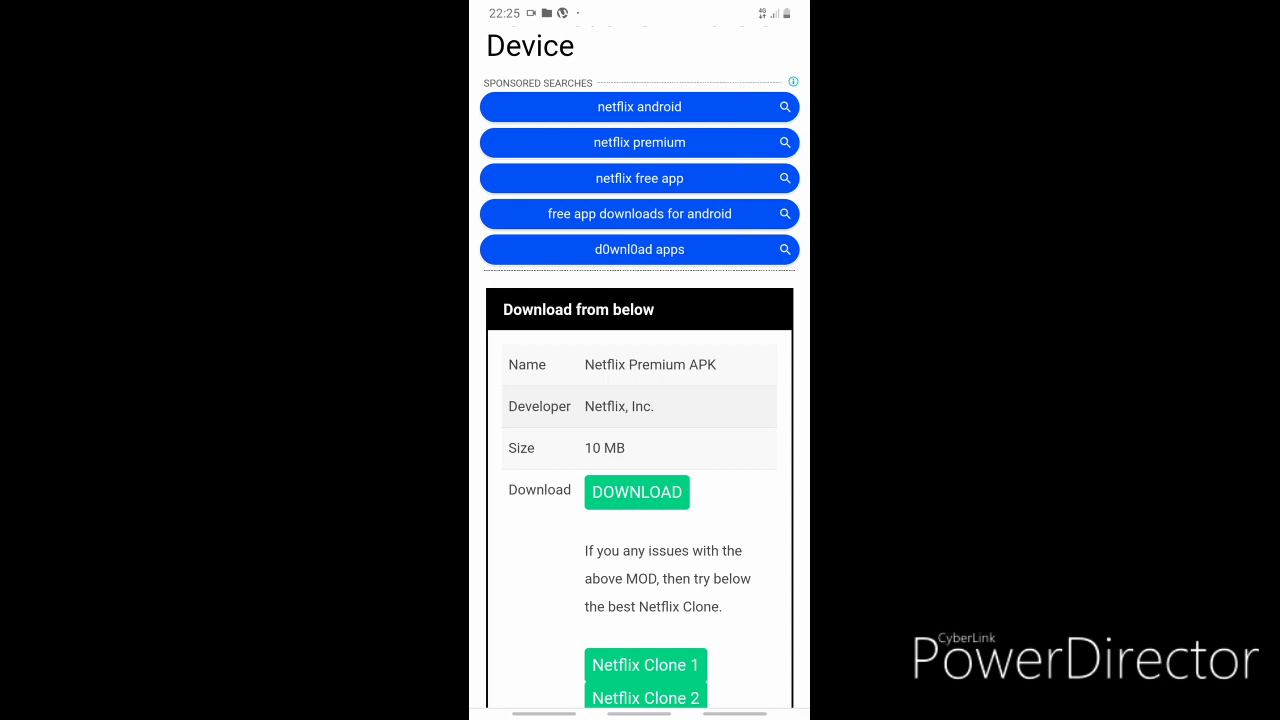
{"action": "scroll", "coordinate": [640, 400], "scroll_direction": "down", "scroll_amount": 10}
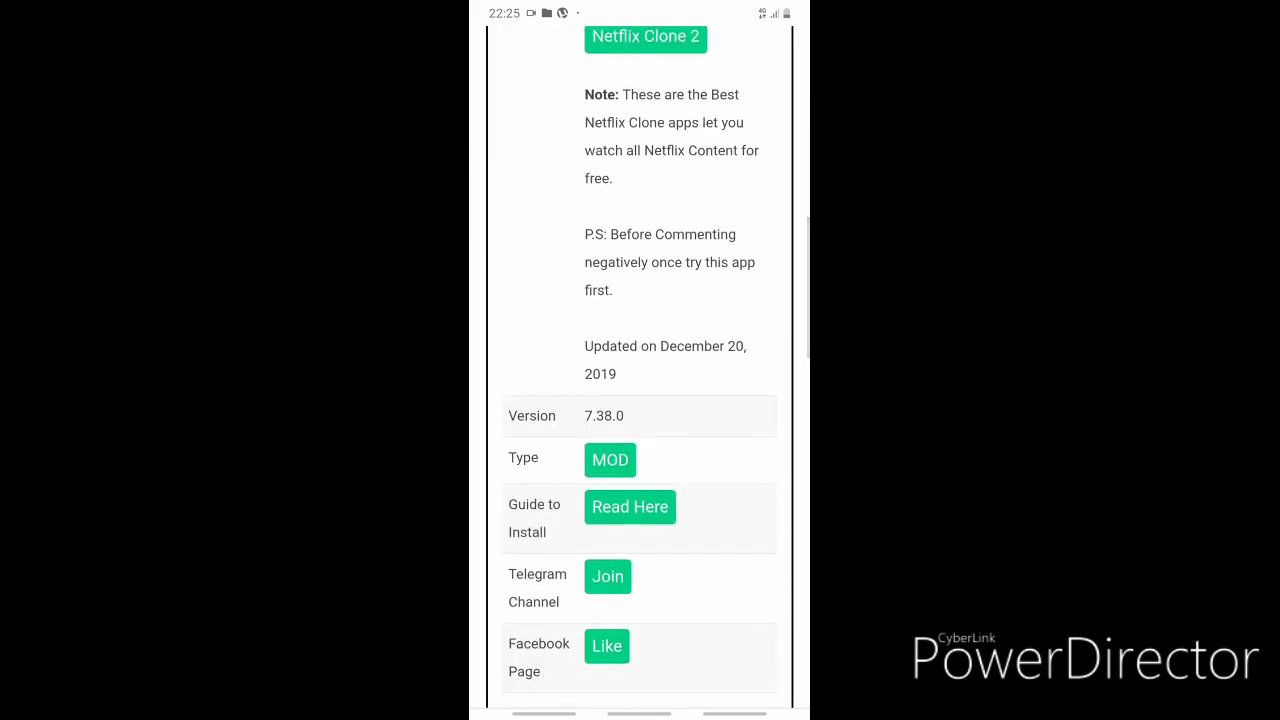
Close Chrome and the other apps in the recent apps overview.
{"action": "left_click_drag", "start_coordinate": [639, 712], "coordinate": [639, 500]}
{"action": "left_click_drag", "start_coordinate": [544, 712], "coordinate": [544, 500]}
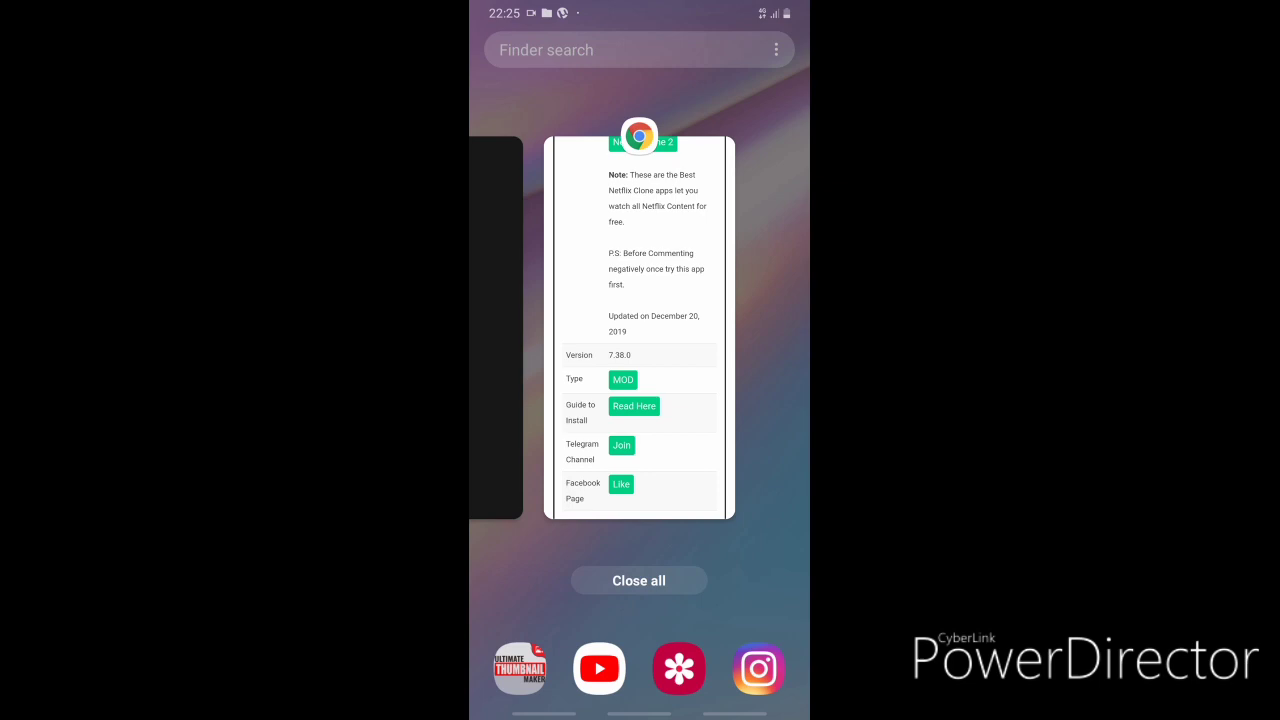
{"action": "left_click_drag", "start_coordinate": [639, 330], "coordinate": [639, 60]}
{"action": "left_click_drag", "start_coordinate": [639, 330], "coordinate": [639, 60]}
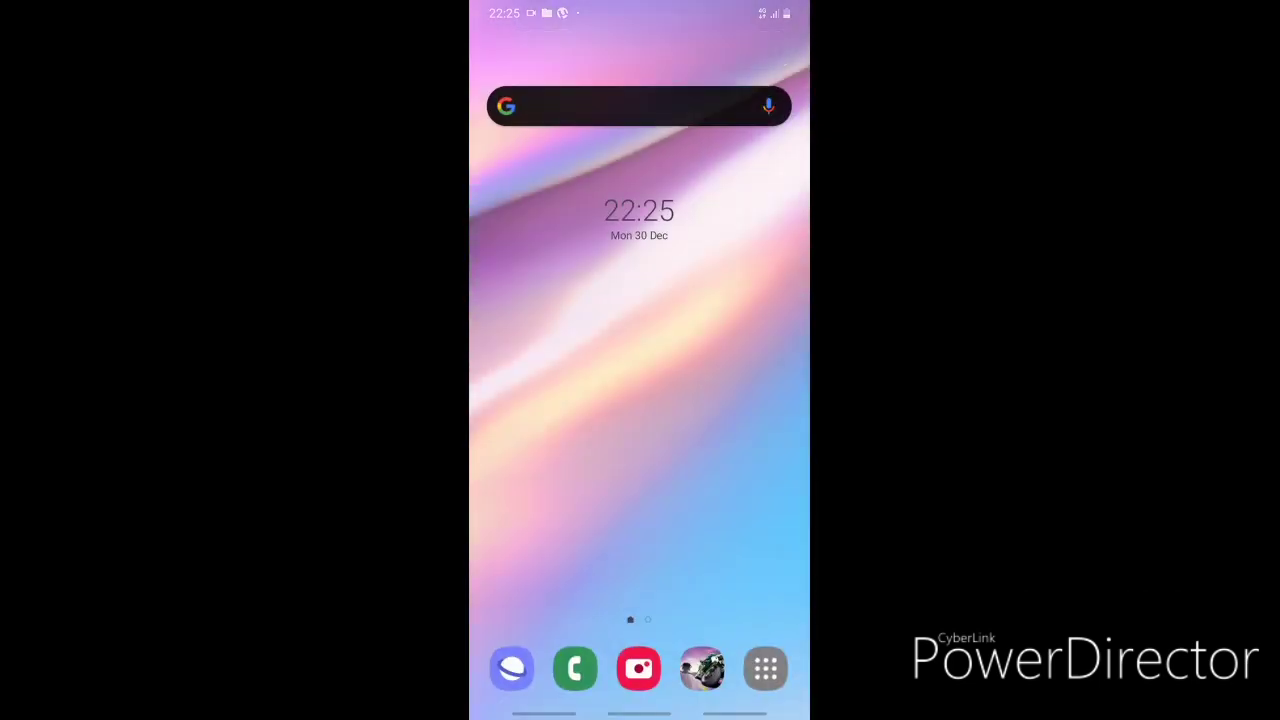
Launch Netflix by APKFolks from the second page of the app drawer.
{"action": "left_click_drag", "start_coordinate": [639, 500], "coordinate": [639, 200]}
{"action": "left_click_drag", "start_coordinate": [760, 400], "coordinate": [520, 400]}
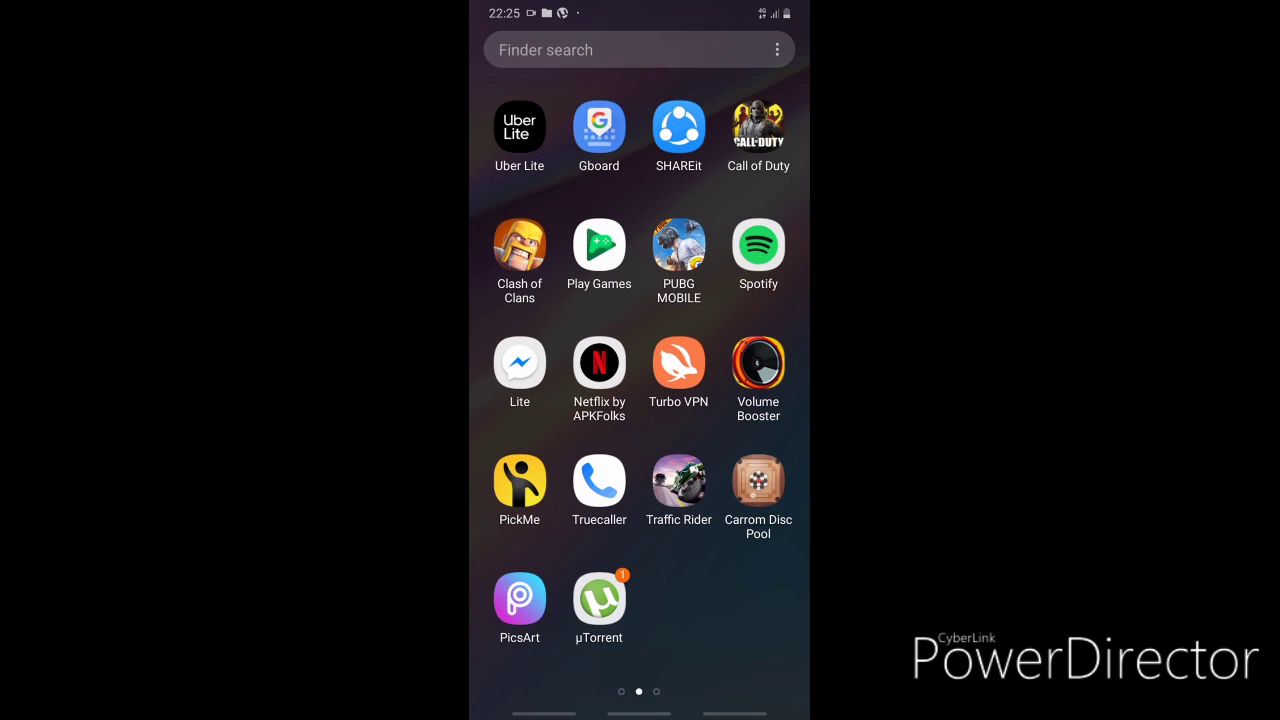
{"action": "left_click", "coordinate": [519, 127]}
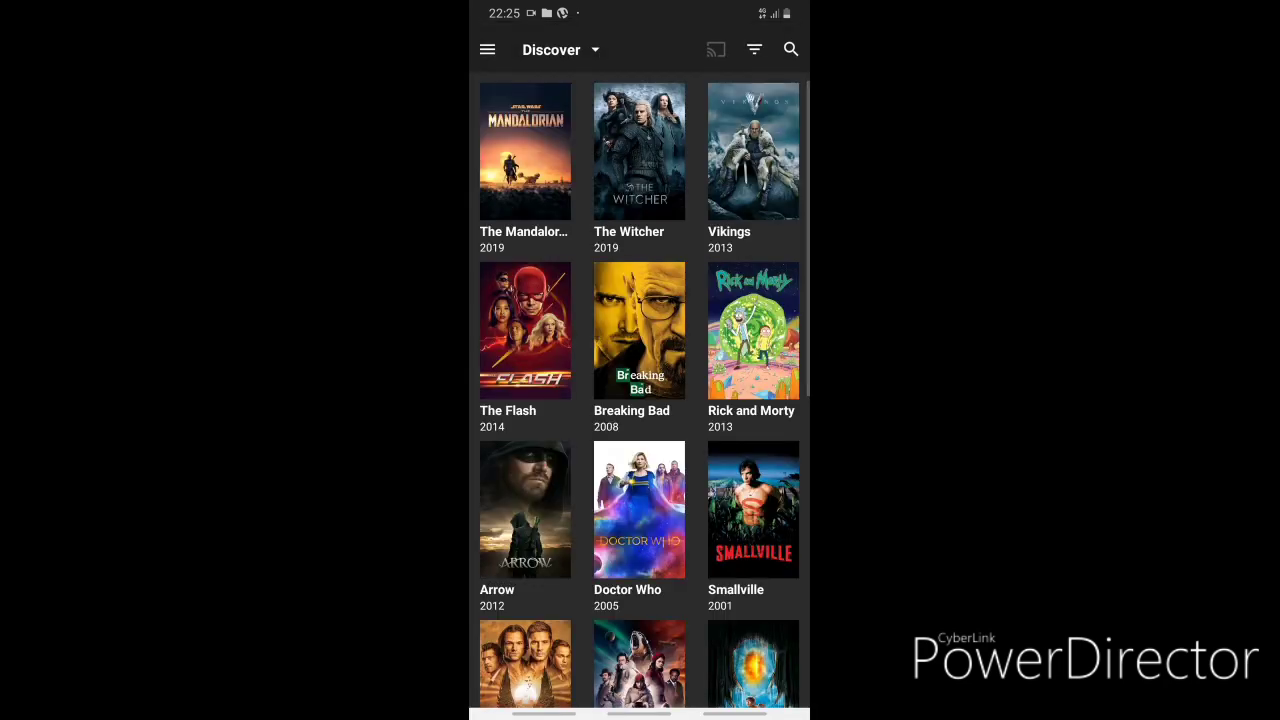
{"action": "scroll", "coordinate": [640, 400], "scroll_direction": "down", "scroll_amount": 2}
{"action": "scroll", "coordinate": [640, 400], "scroll_direction": "up", "scroll_amount": 2}
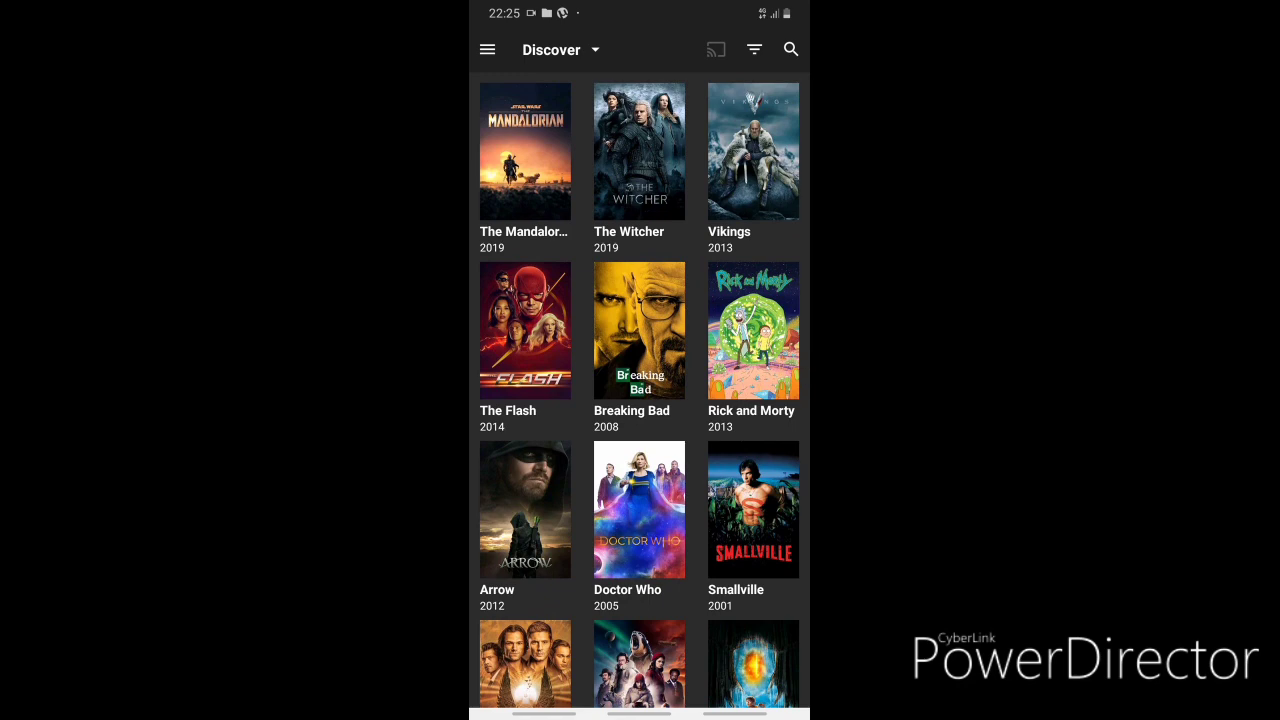
{"action": "scroll", "coordinate": [640, 400], "scroll_direction": "down", "scroll_amount": 2}
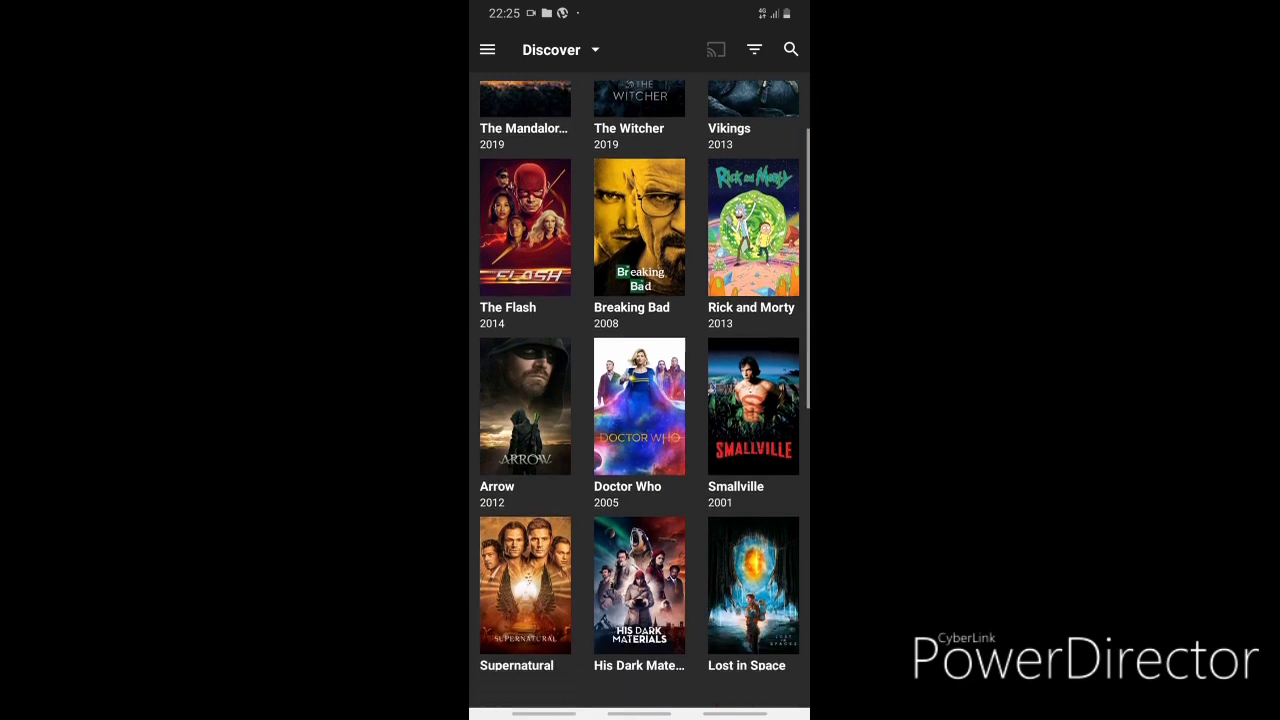
{"action": "scroll", "coordinate": [640, 400], "scroll_direction": "down", "scroll_amount": 5}
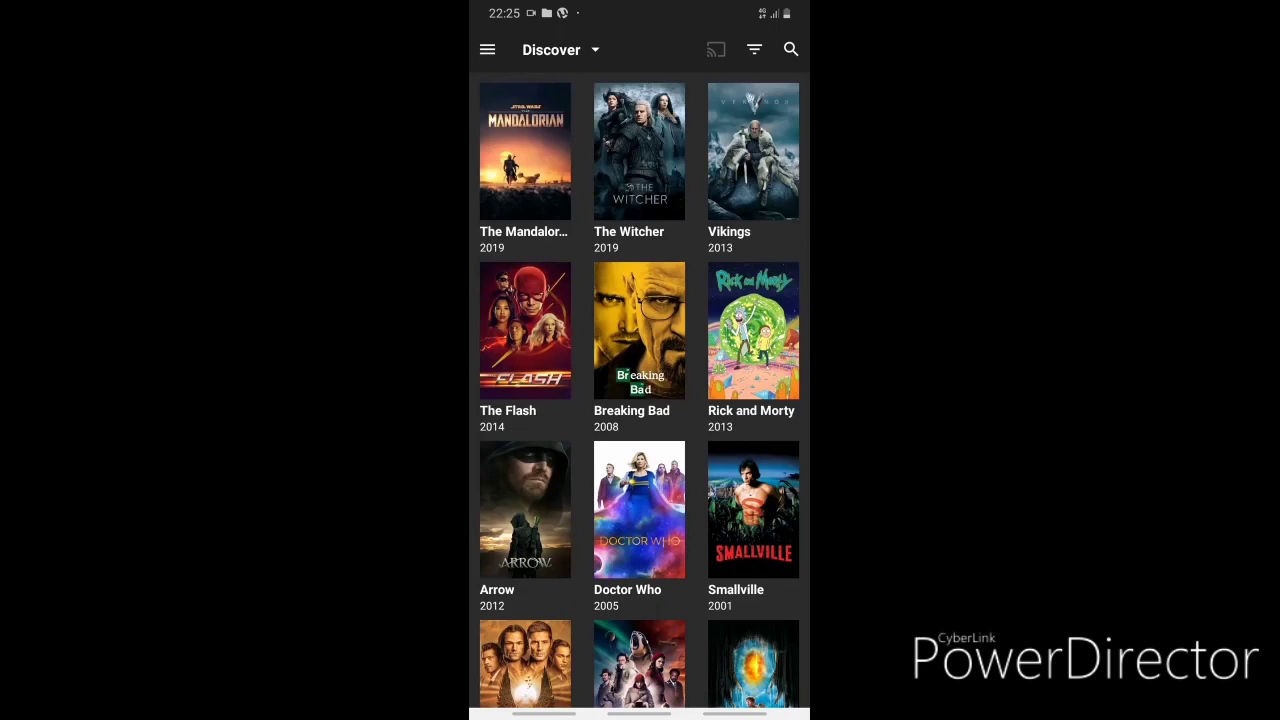
Rerun the 'stranger thing' search, switch to TV Shows, and open Stranger Things.
{"action": "left_click", "coordinate": [790, 49]}
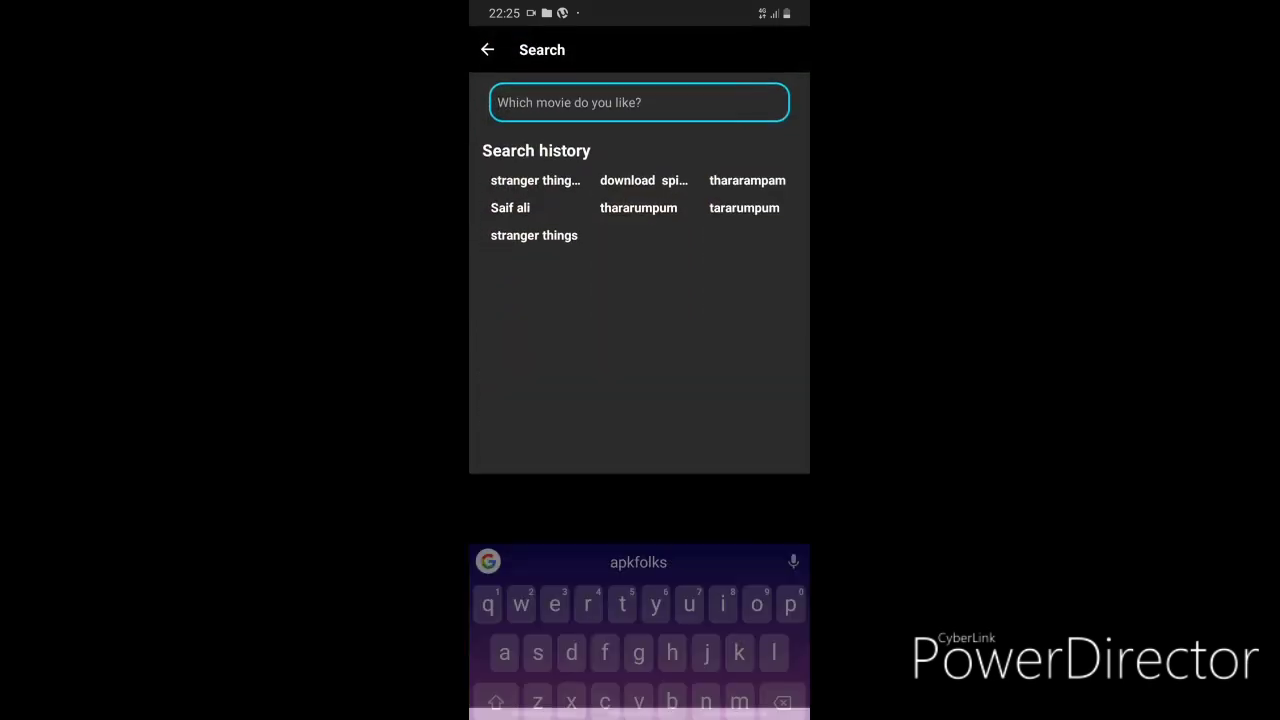
{"action": "left_click", "coordinate": [535, 180]}
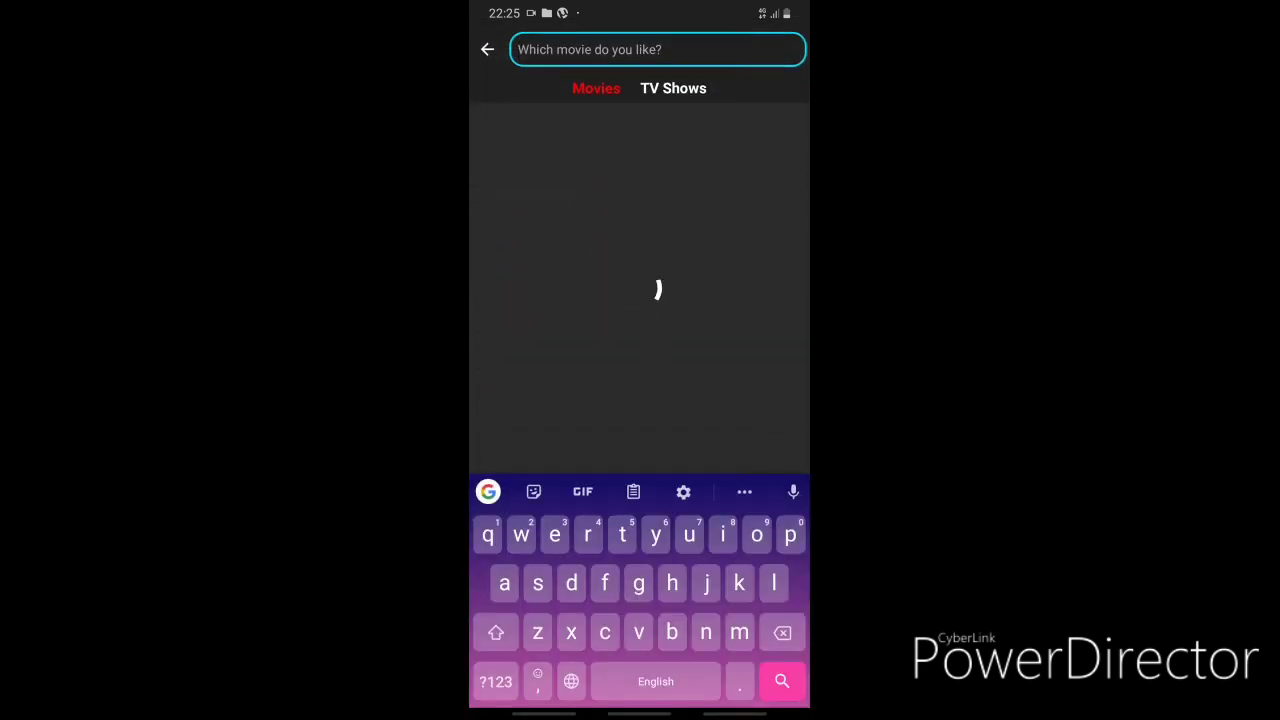
{"action": "left_click", "coordinate": [673, 88]}
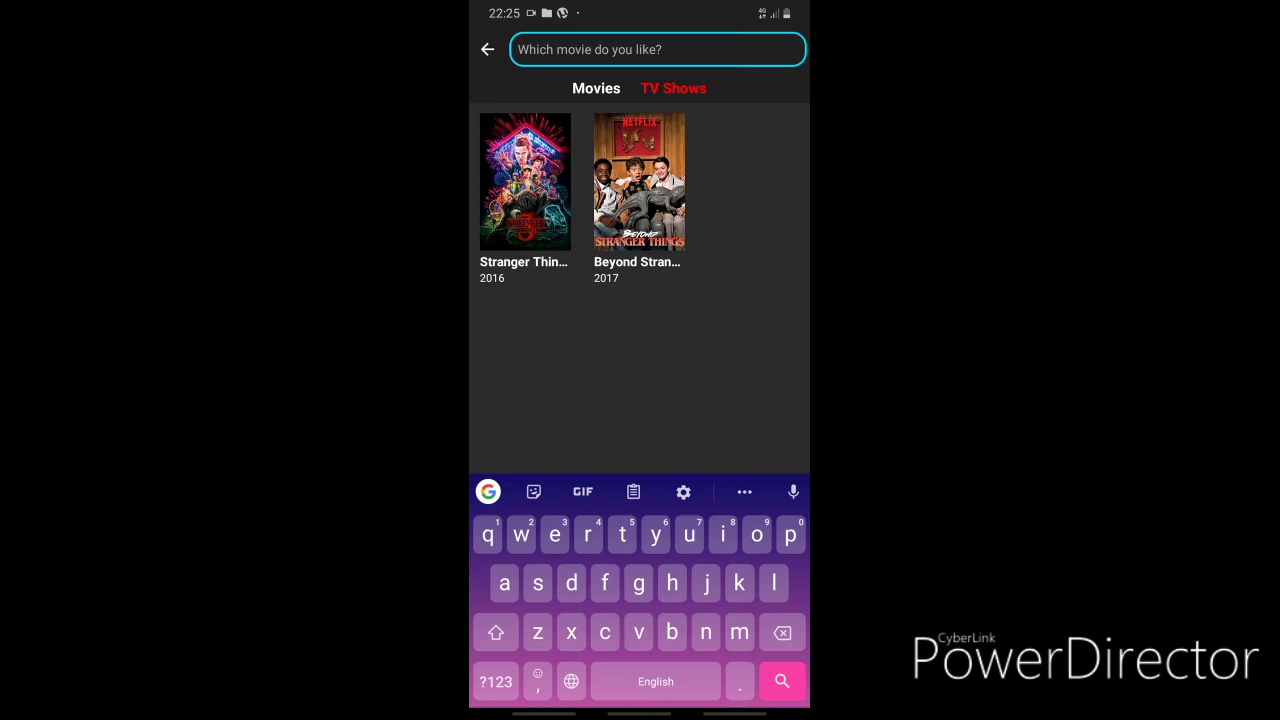
{"action": "left_click", "coordinate": [525, 190]}
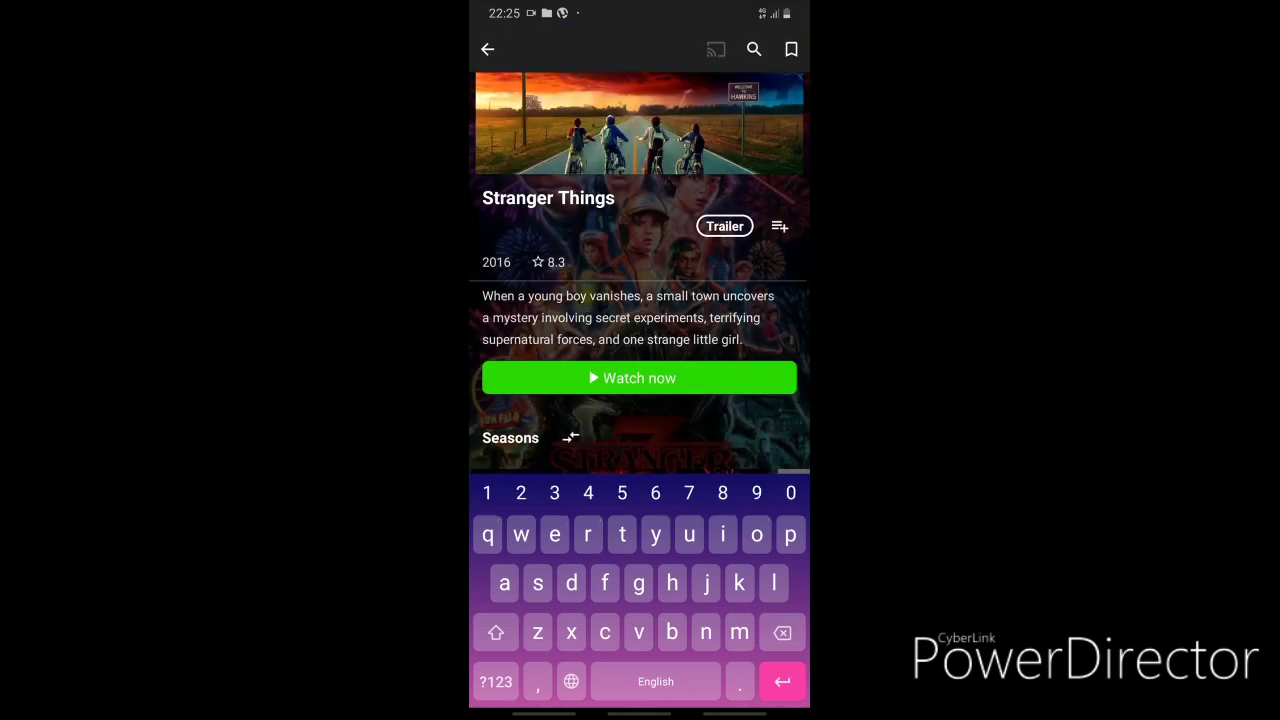
Start Stranger Things S01E01 and bring up a ClipWatch source's playback options.
{"action": "left_click", "coordinate": [639, 378]}
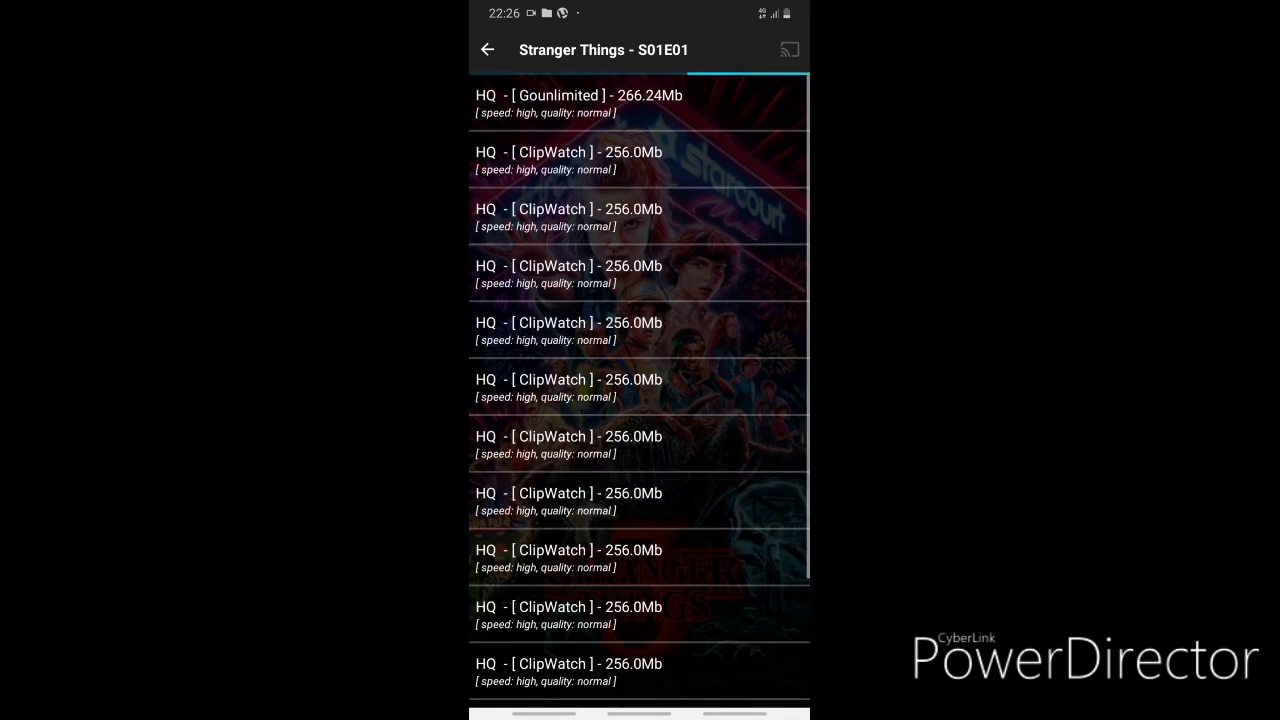
{"action": "scroll", "coordinate": [639, 397], "scroll_direction": "down", "scroll_amount": 5}
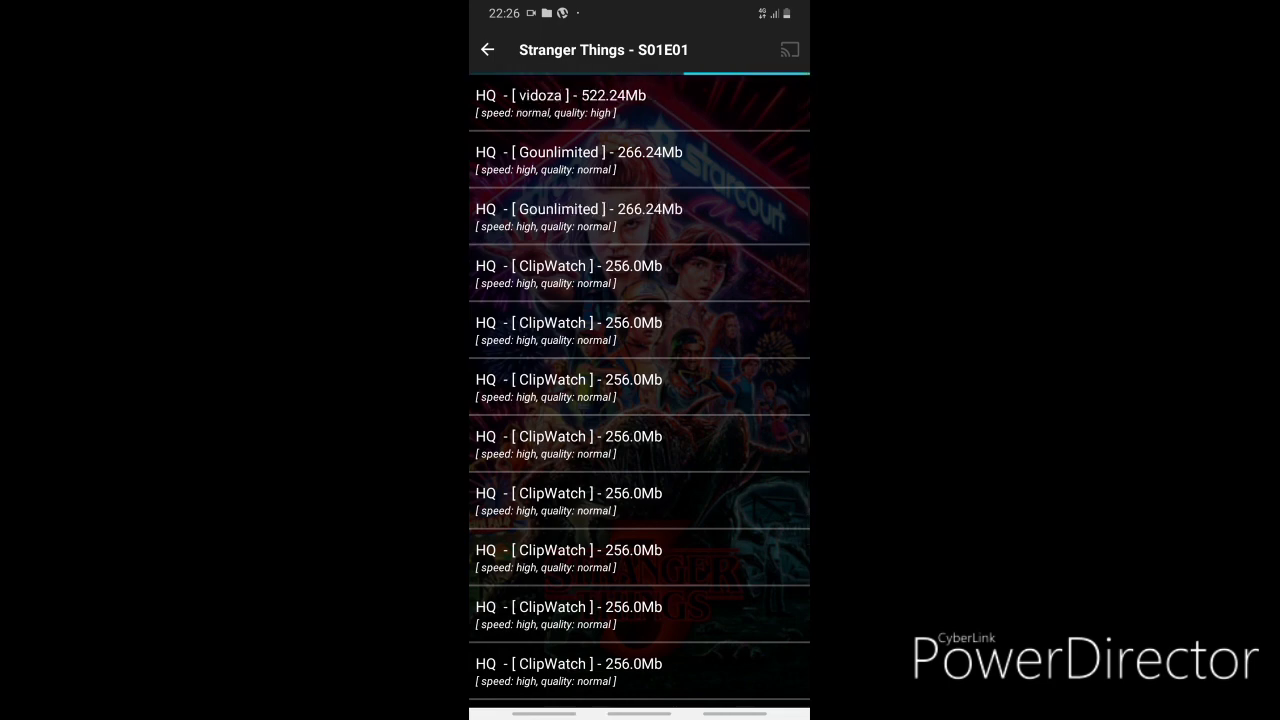
{"action": "scroll", "coordinate": [639, 397], "scroll_direction": "down", "scroll_amount": 2}
{"action": "left_click", "coordinate": [600, 398]}
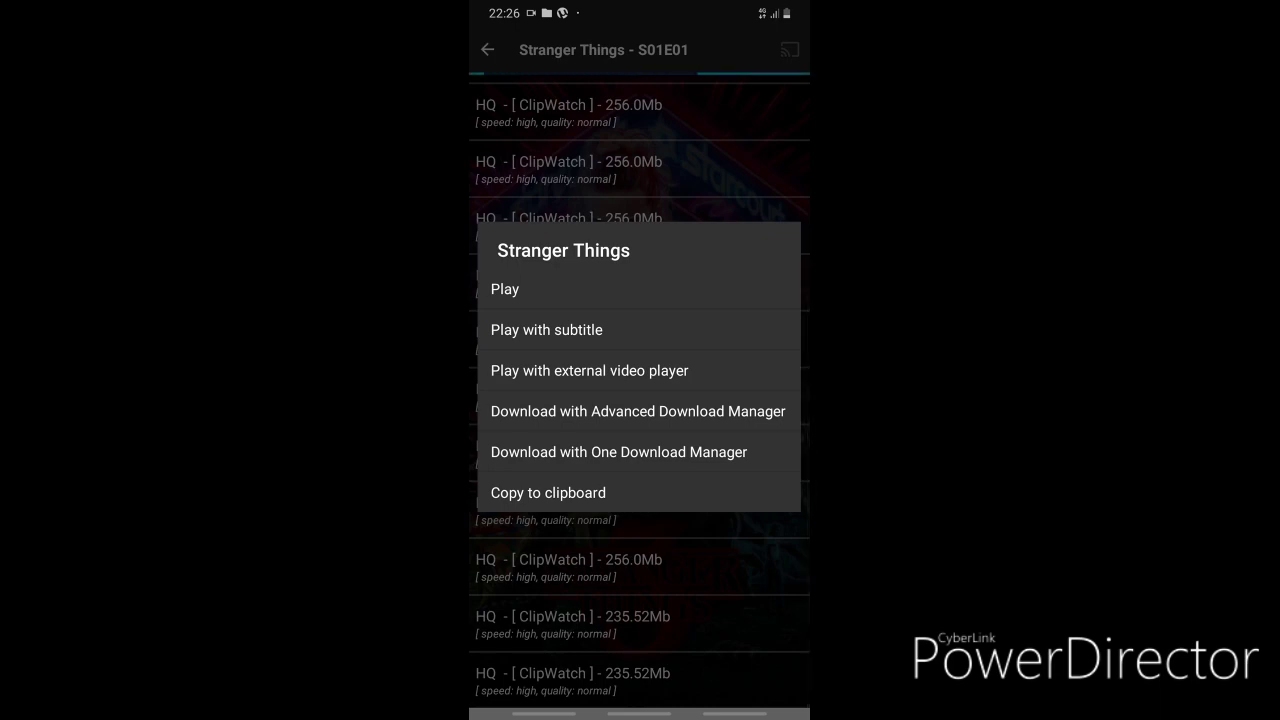
Choose Play for the ClipWatch link so S01E01 loads in the app.
{"action": "left_click", "coordinate": [505, 289]}
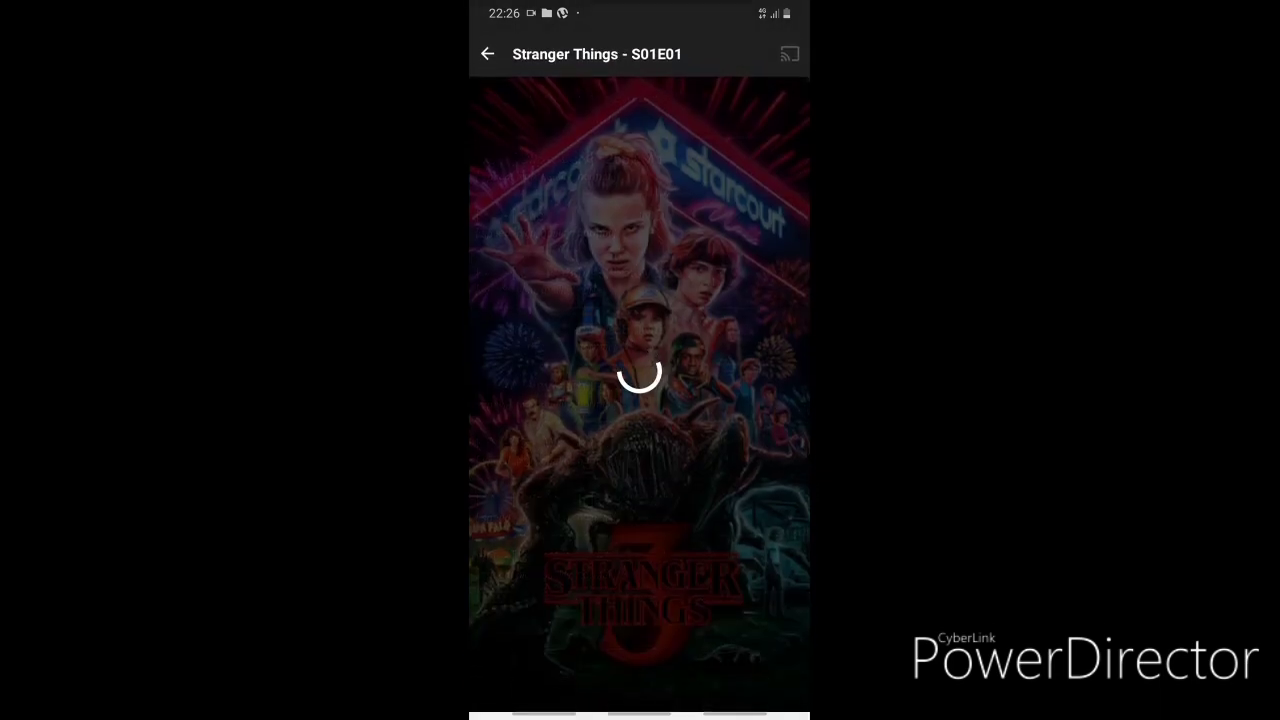